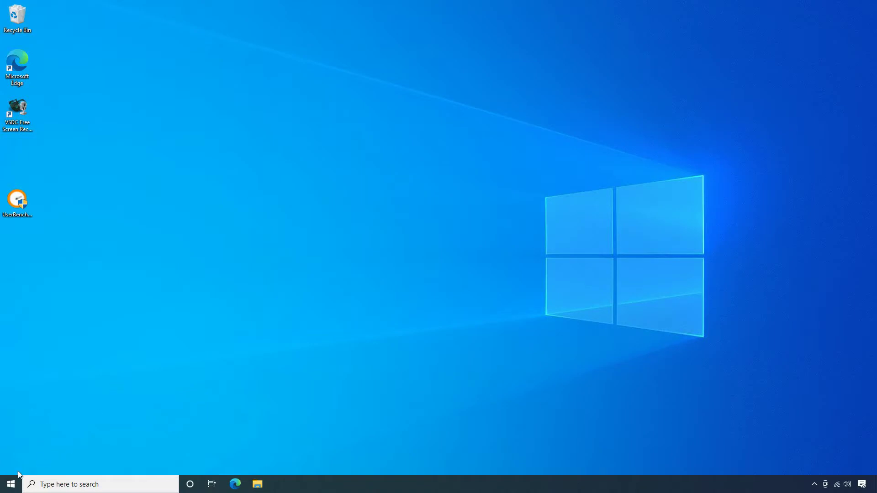
Open Control Panel's Programs and Features and select NVIDIA 3D Vision Controller Driver 369.04 for removal
{"action": "left_click", "coordinate": [11, 483]}
{"action": "type", "text": "co"}
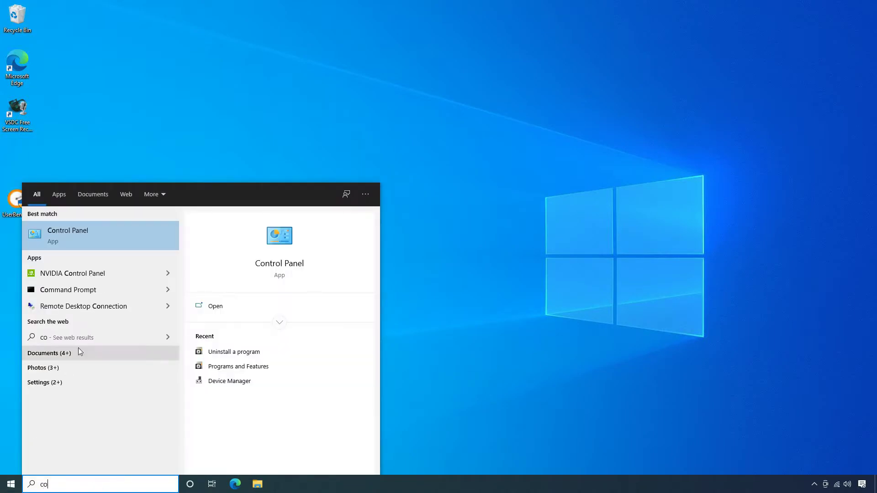
{"action": "left_click", "coordinate": [120, 239]}
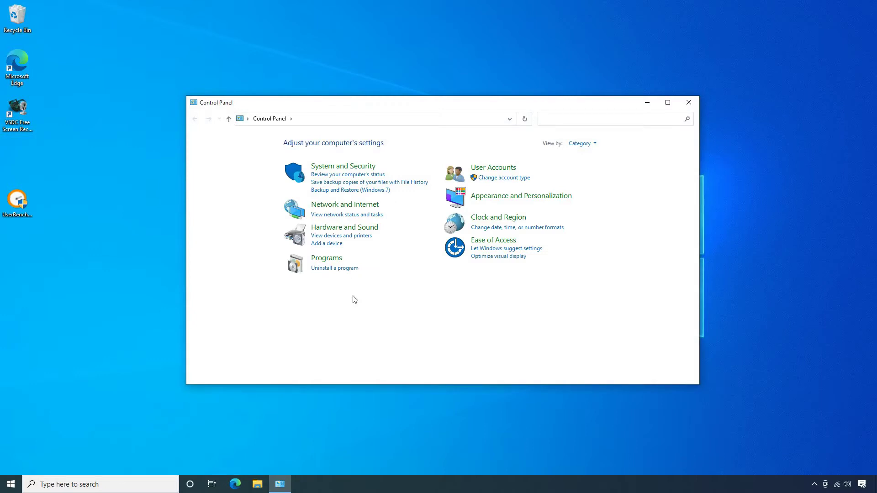
{"action": "left_click", "coordinate": [355, 268]}
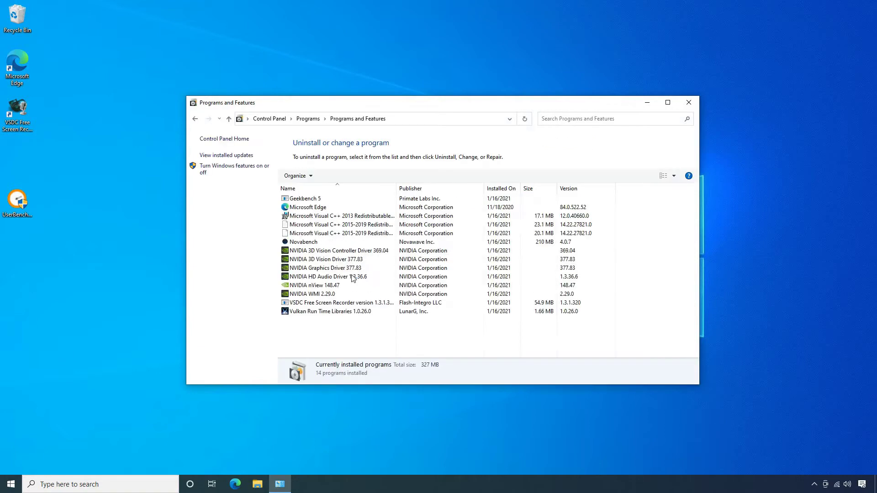
{"action": "left_click", "coordinate": [333, 252]}
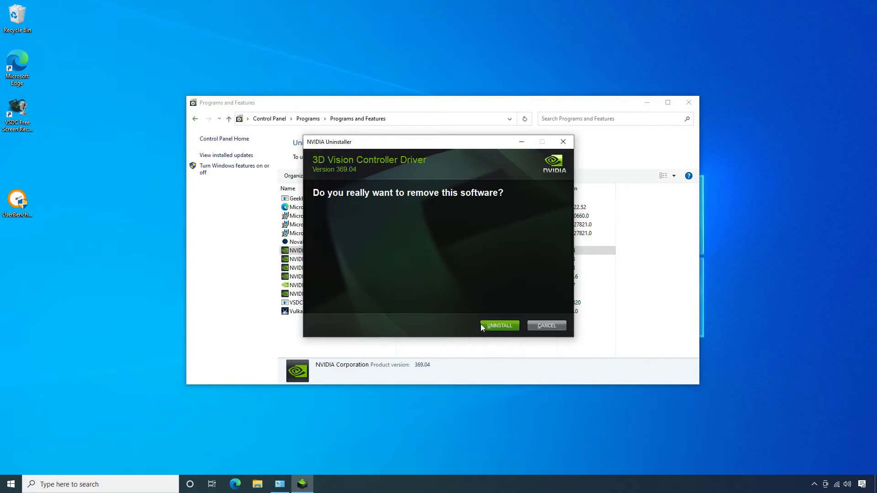
Uninstall NVIDIA 3D Vision Controller Driver 369.04, then NVIDIA 3D Vision Driver 377.83
{"action": "left_click", "coordinate": [483, 325]}
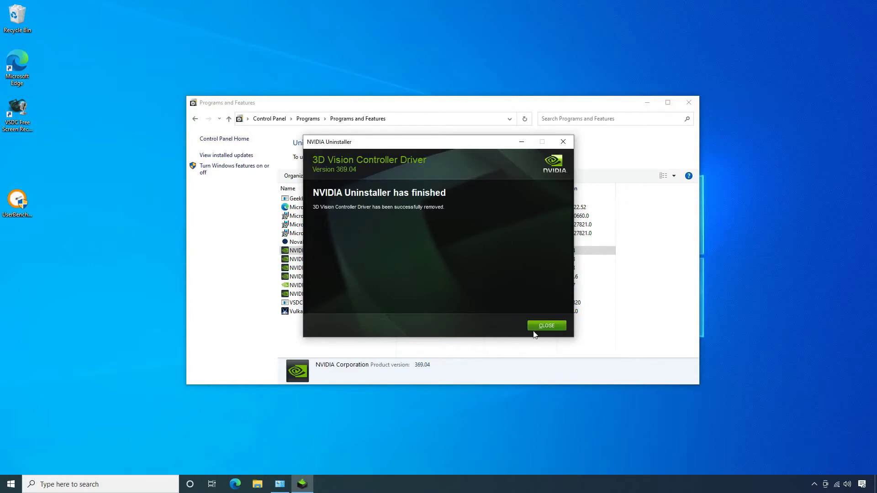
{"action": "left_click", "coordinate": [535, 328]}
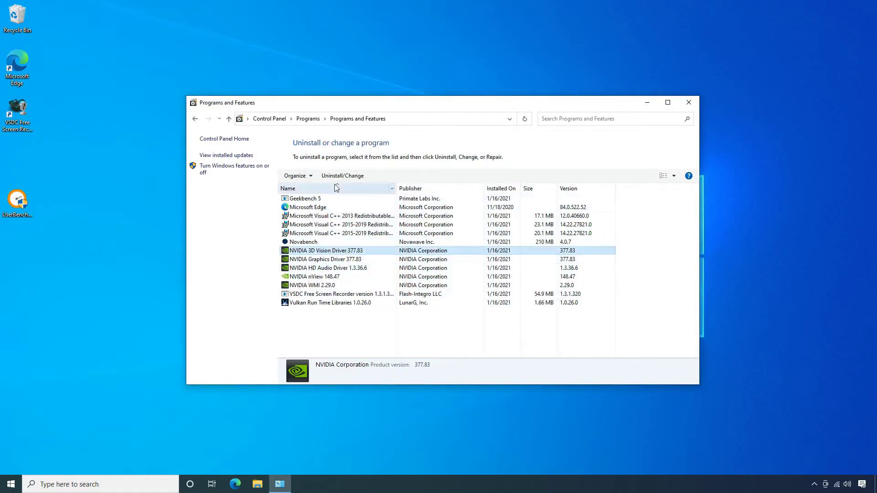
{"action": "left_click", "coordinate": [336, 181]}
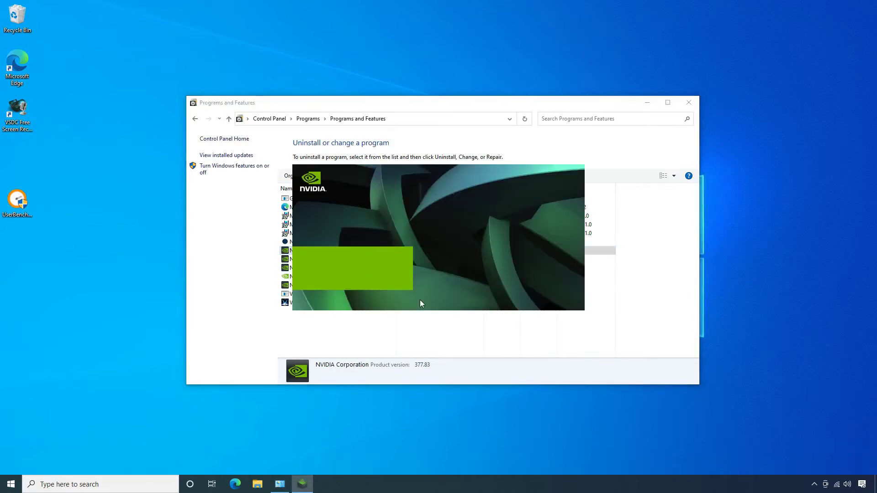
{"action": "left_click", "coordinate": [485, 325]}
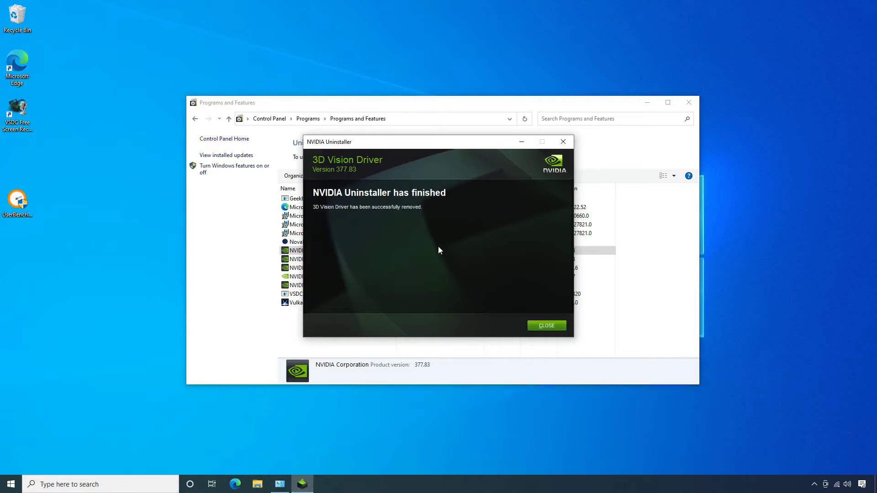
Uninstall NVIDIA Graphics Driver 377.83 with the NVIDIA Uninstaller
{"action": "left_click", "coordinate": [546, 325]}
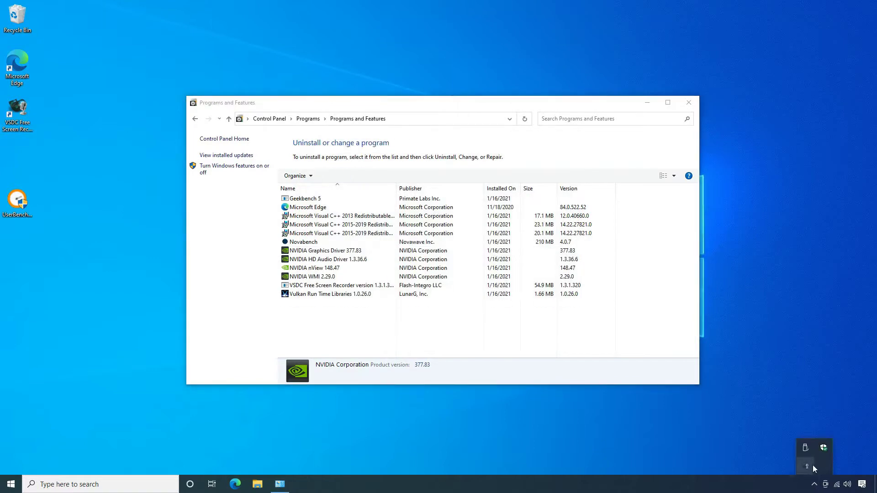
{"action": "left_click", "coordinate": [325, 250]}
{"action": "left_click", "coordinate": [341, 176]}
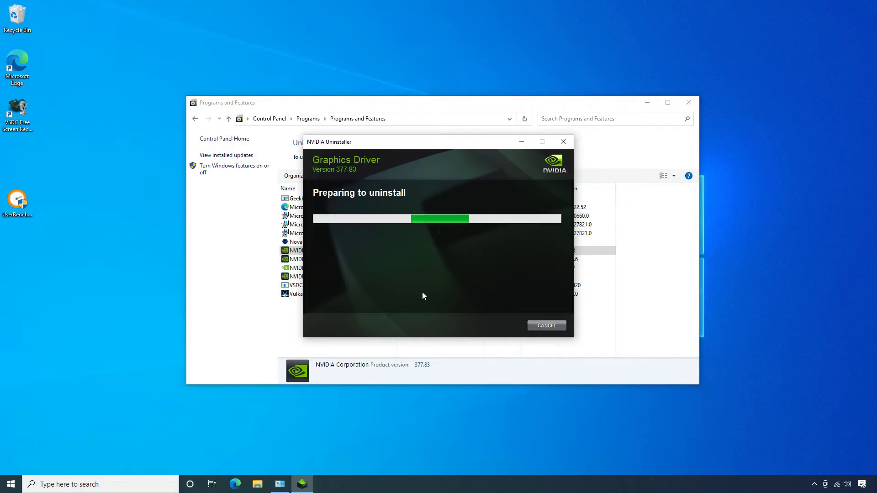
{"action": "key", "text": "Return"}
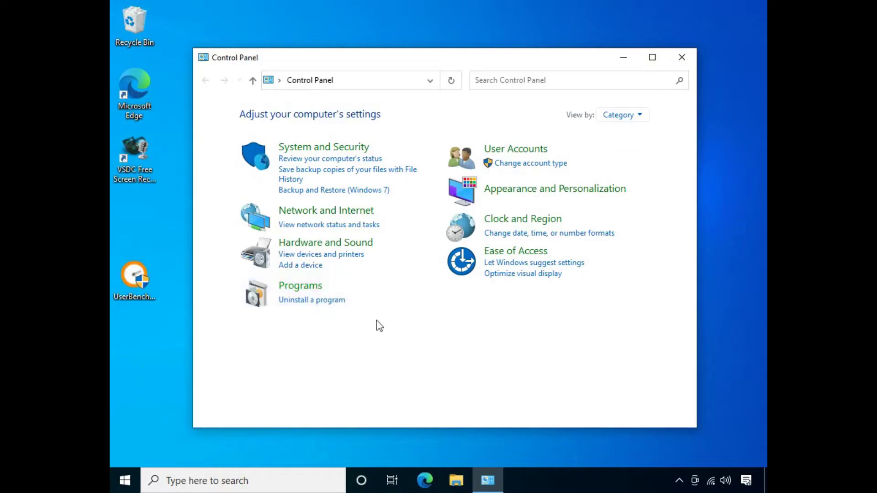
Uninstall NVIDIA HD Audio Driver 1.3.36.6 from the installed programs list
{"action": "left_click", "coordinate": [319, 300]}
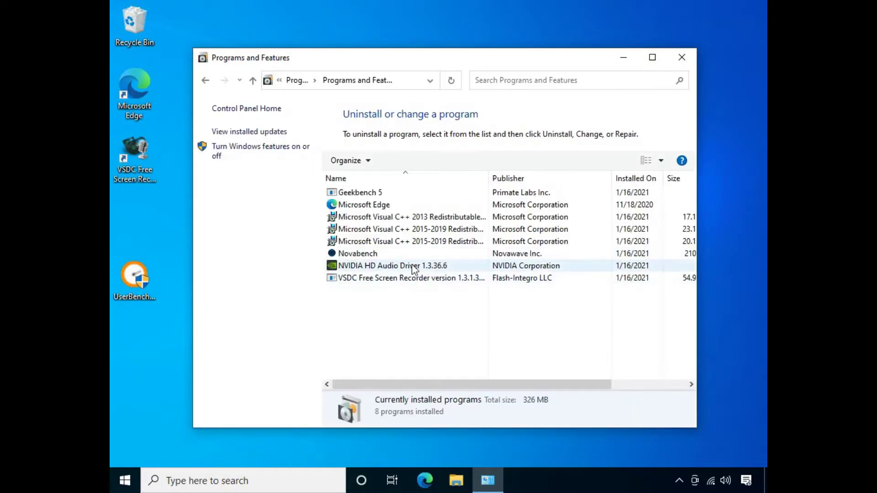
{"action": "left_click", "coordinate": [414, 267]}
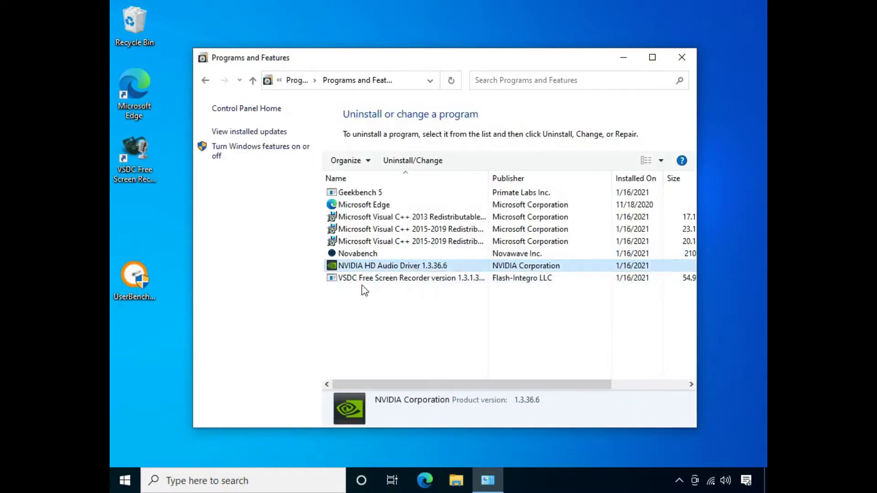
{"action": "left_click", "coordinate": [409, 160]}
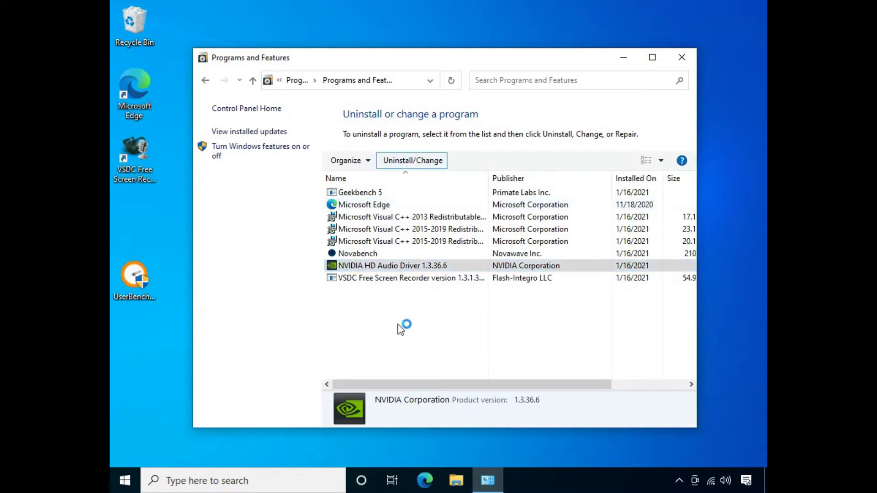
{"action": "left_click", "coordinate": [545, 360]}
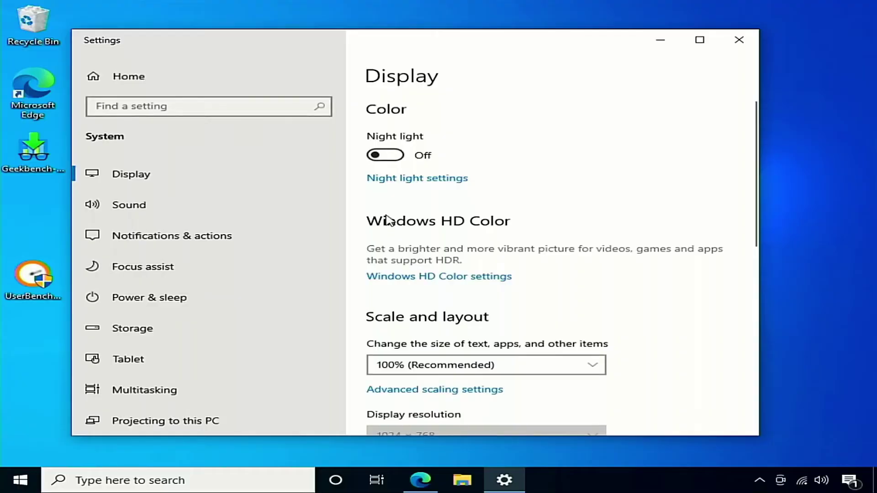
Check the greyed-out 1024 × 768 resolution on the Display page, then close Settings
{"action": "scroll", "coordinate": [547, 280], "scroll_direction": "down", "scroll_amount": 5}
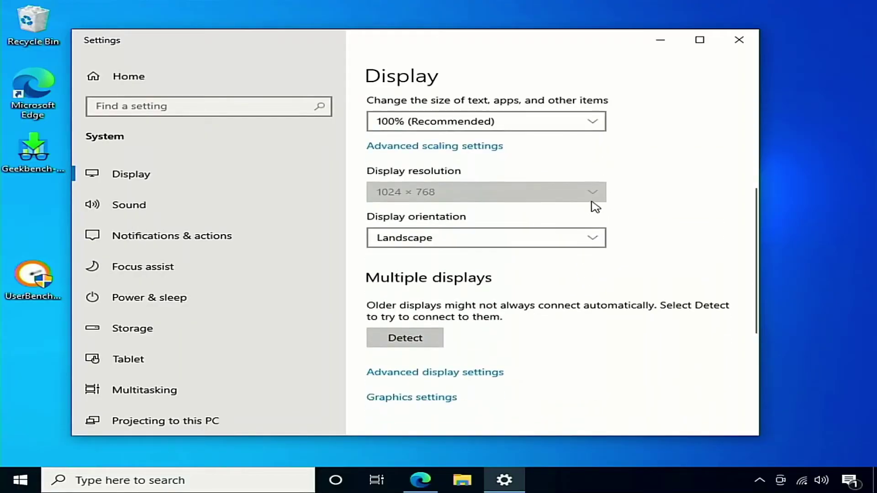
{"action": "scroll", "coordinate": [612, 229], "scroll_direction": "up", "scroll_amount": 2}
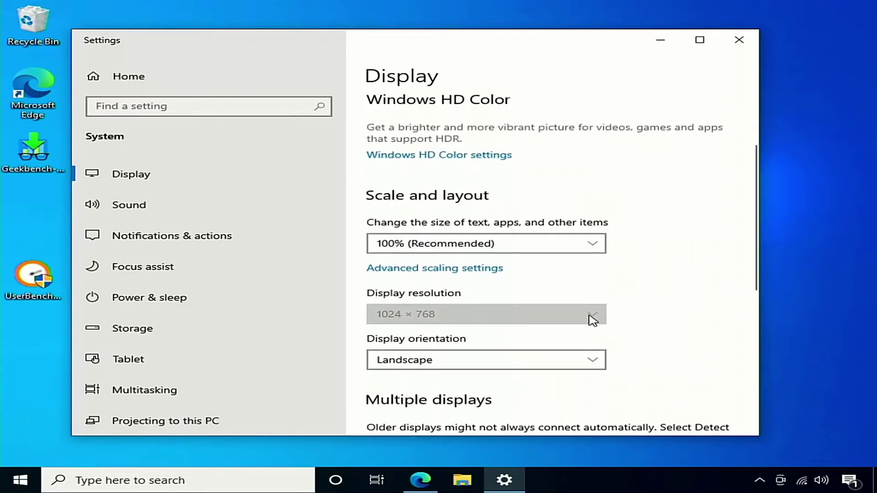
{"action": "key", "text": "alt+F4"}
Open Device Manager via 'dev' search and select Microsoft Basic Display Adapter under Display adapters
{"action": "left_click", "coordinate": [25, 481]}
{"action": "type", "text": "dev"}
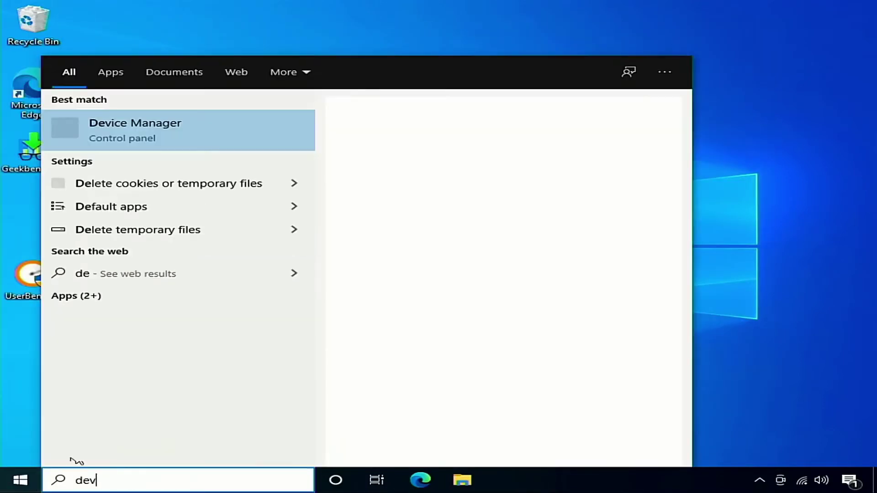
{"action": "left_click", "coordinate": [271, 123]}
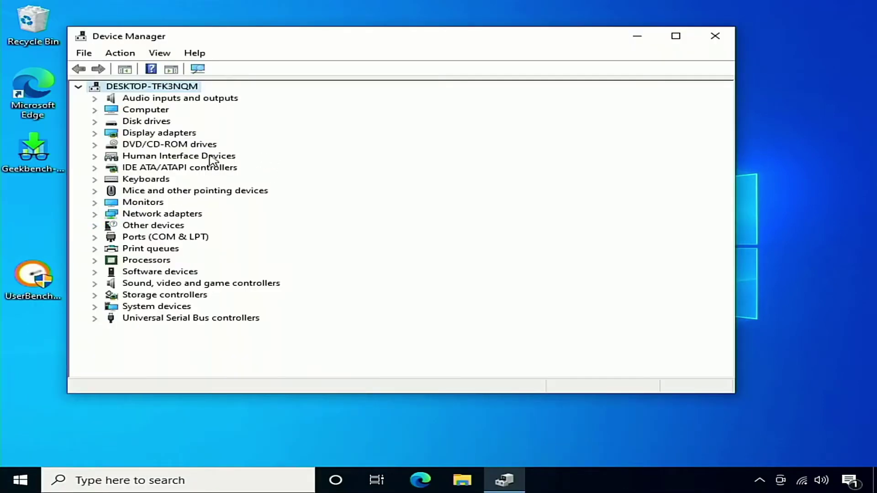
{"action": "left_click", "coordinate": [94, 134]}
{"action": "left_click", "coordinate": [141, 146]}
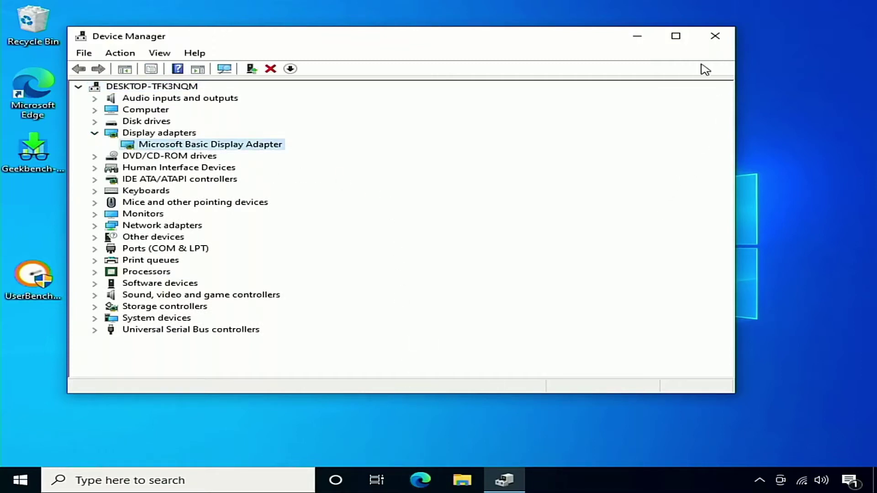
Load nvidia.com in Edge and navigate through the site menu to GeForce Drivers
{"action": "left_click", "coordinate": [715, 35]}
{"action": "type", "text": "nvi"}
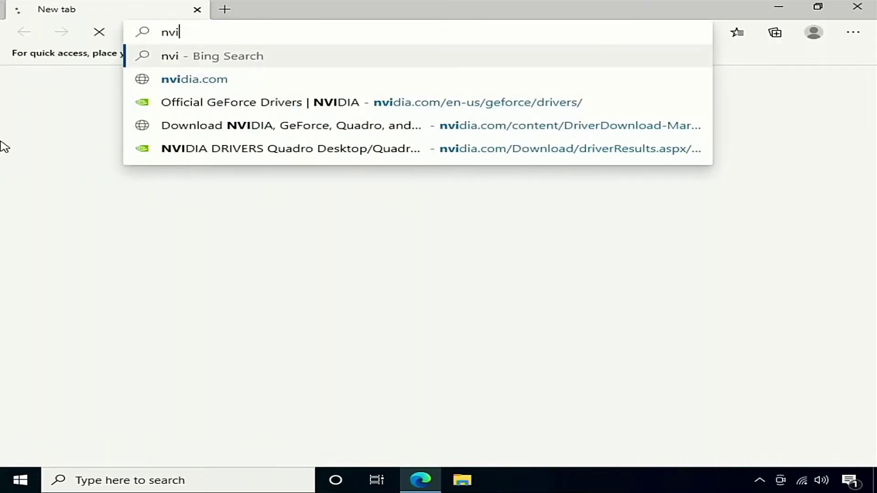
{"action": "key", "text": "Down"}
{"action": "key", "text": "Return"}
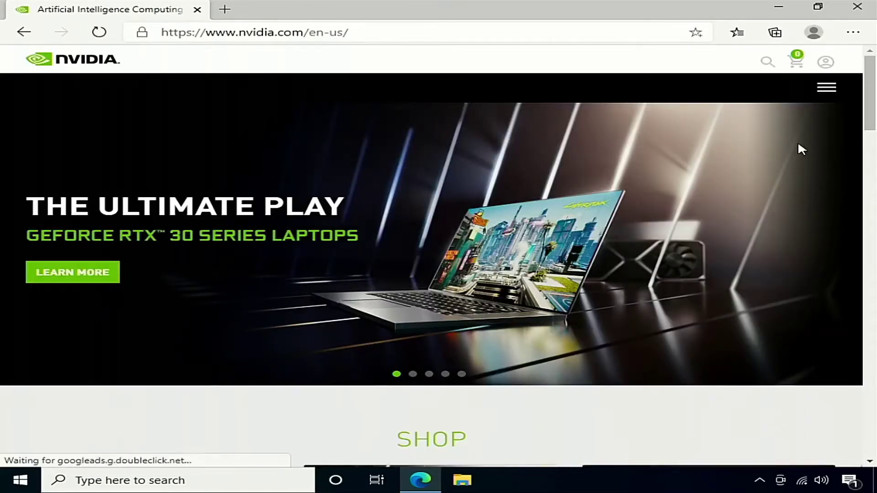
{"action": "left_click", "coordinate": [826, 87]}
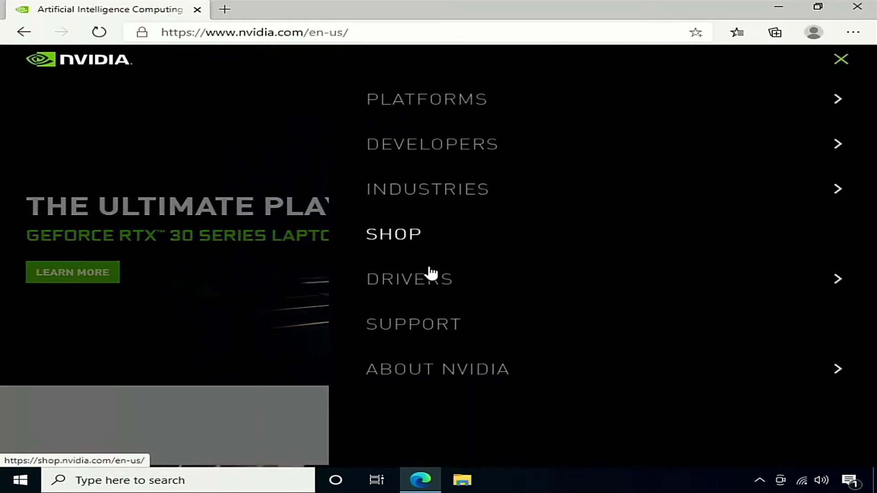
{"action": "left_click", "coordinate": [450, 288]}
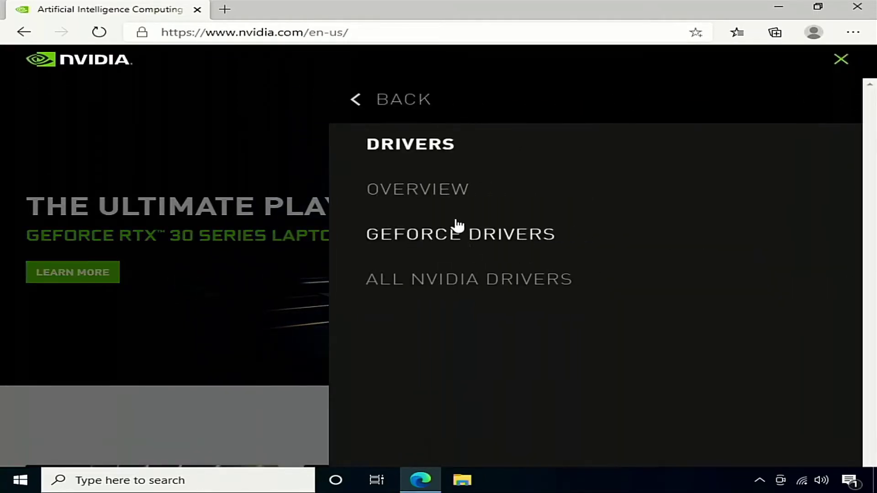
{"action": "left_click", "coordinate": [504, 242]}
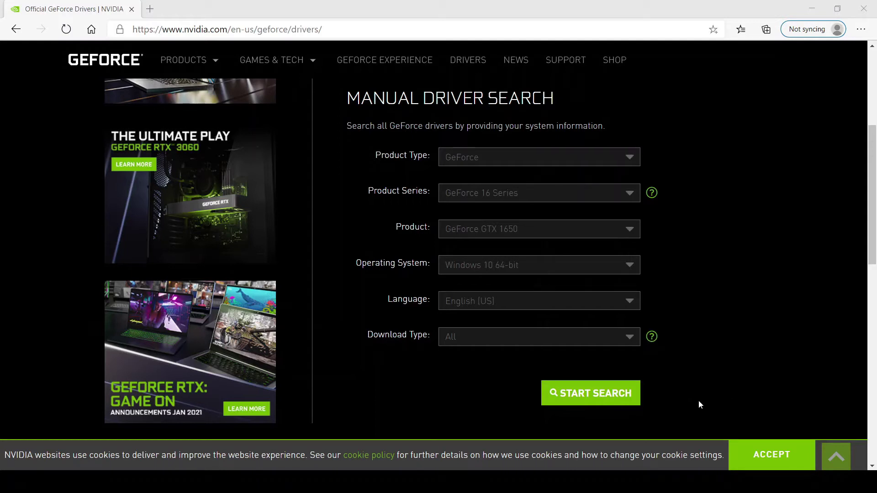
Download the GeForce GTX 1650 driver 461.09 from the driver search results
{"action": "scroll", "coordinate": [698, 400], "scroll_direction": "up", "scroll_amount": 1}
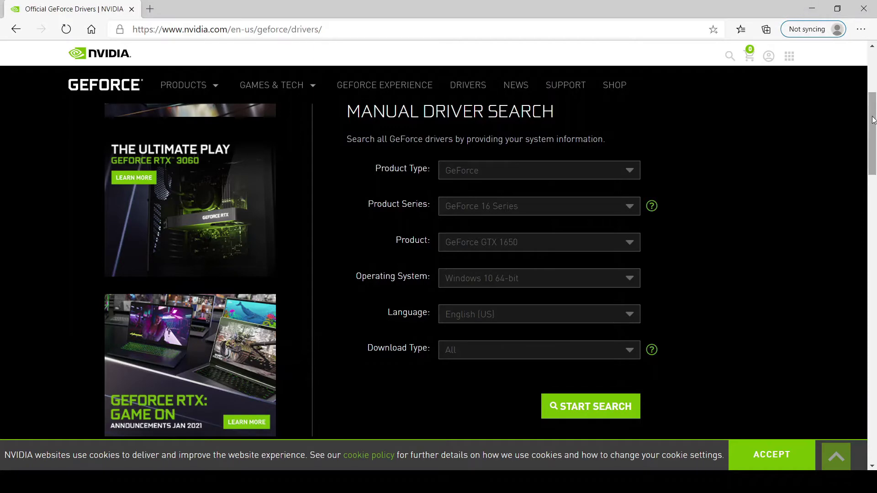
{"action": "left_click_drag", "start_coordinate": [873, 119], "coordinate": [855, 199]}
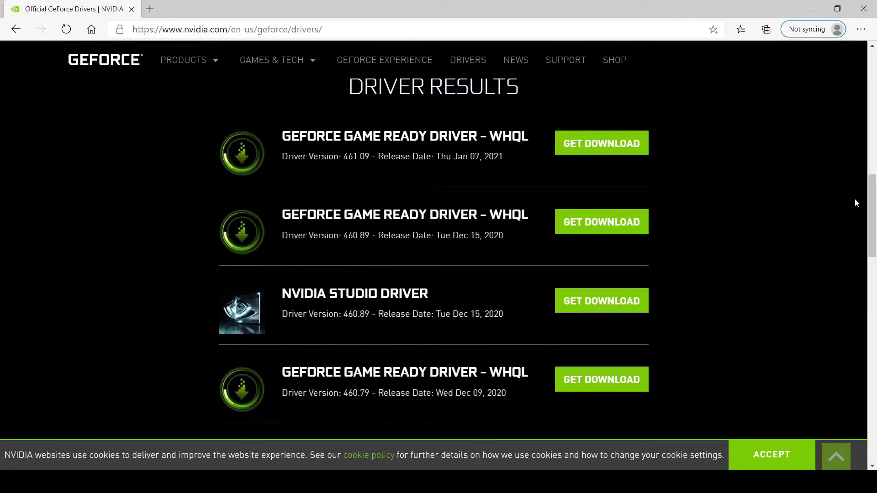
{"action": "left_click", "coordinate": [634, 145]}
{"action": "left_click", "coordinate": [721, 211]}
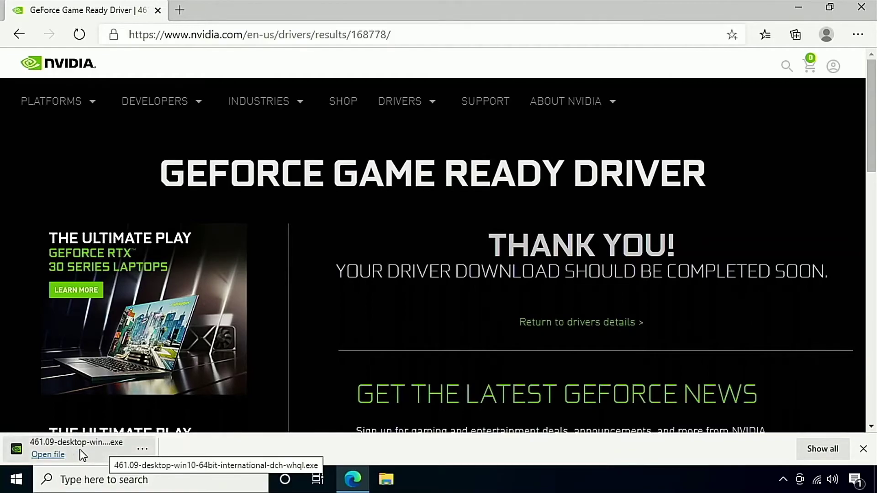
Run the downloaded 461.09 package, allow it through UAC, and extract to the default folder
{"action": "left_click", "coordinate": [81, 452]}
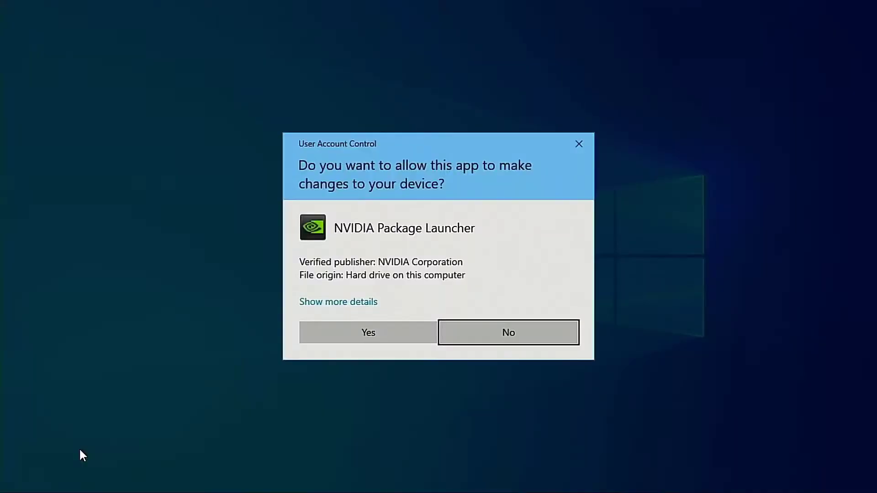
{"action": "left_click", "coordinate": [302, 335]}
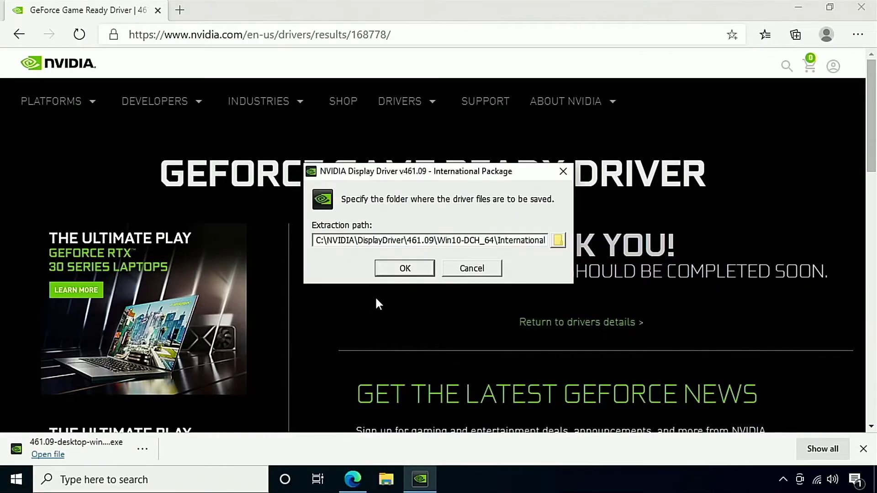
{"action": "left_click", "coordinate": [384, 268]}
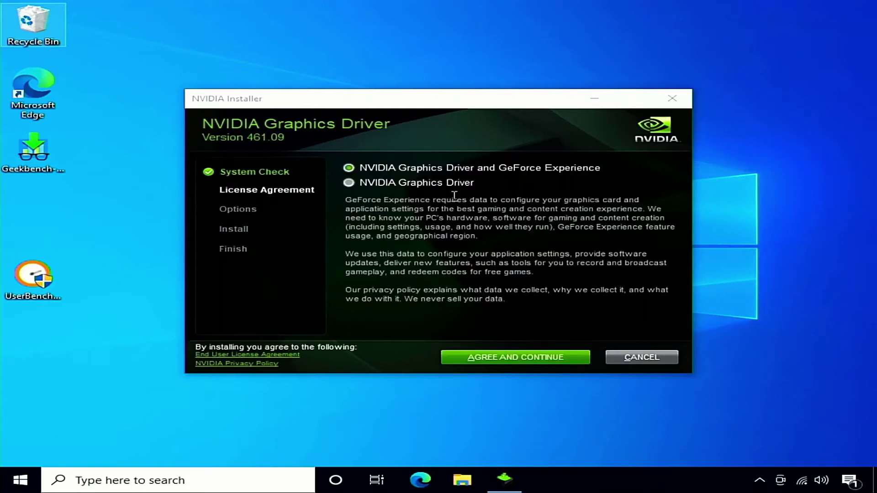
Accept the NVIDIA license and install graphics driver 461.09 using the Express option
{"action": "left_click", "coordinate": [572, 362]}
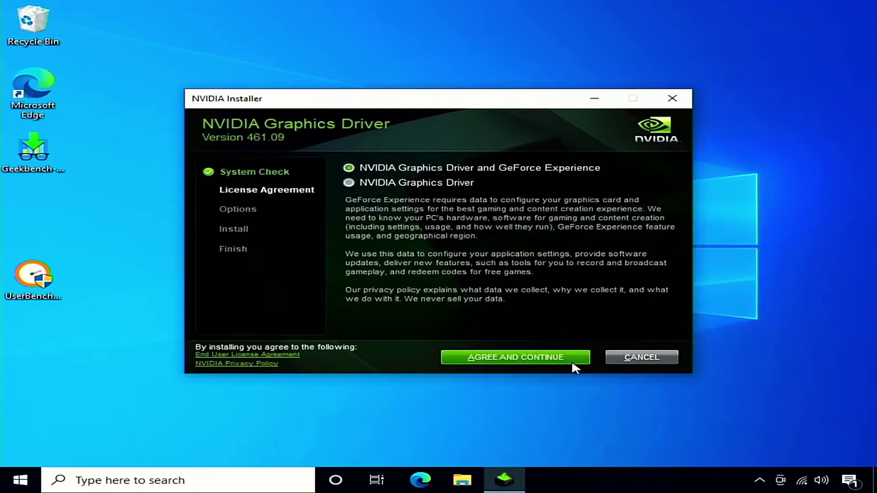
{"action": "left_click", "coordinate": [571, 360]}
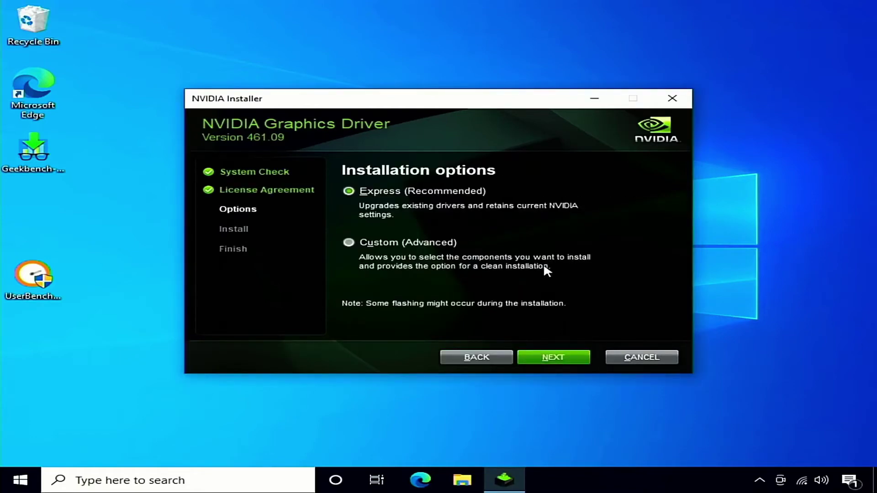
{"action": "left_click", "coordinate": [498, 357]}
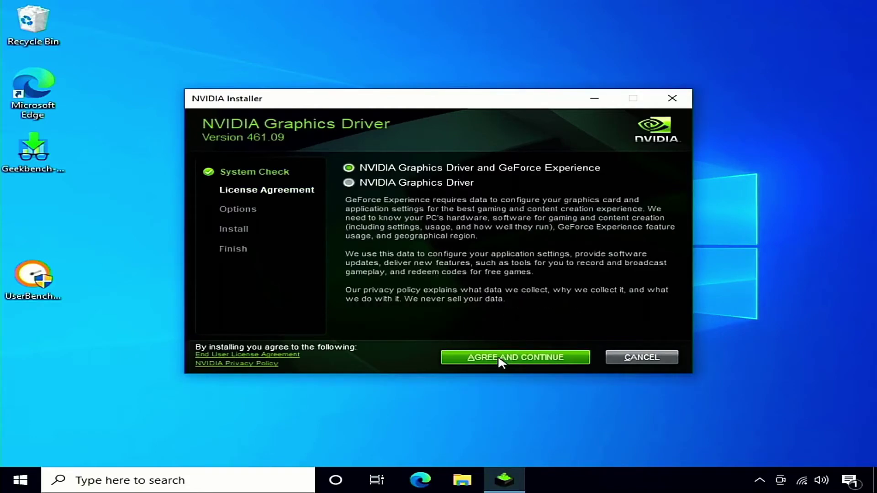
{"action": "left_click", "coordinate": [538, 359]}
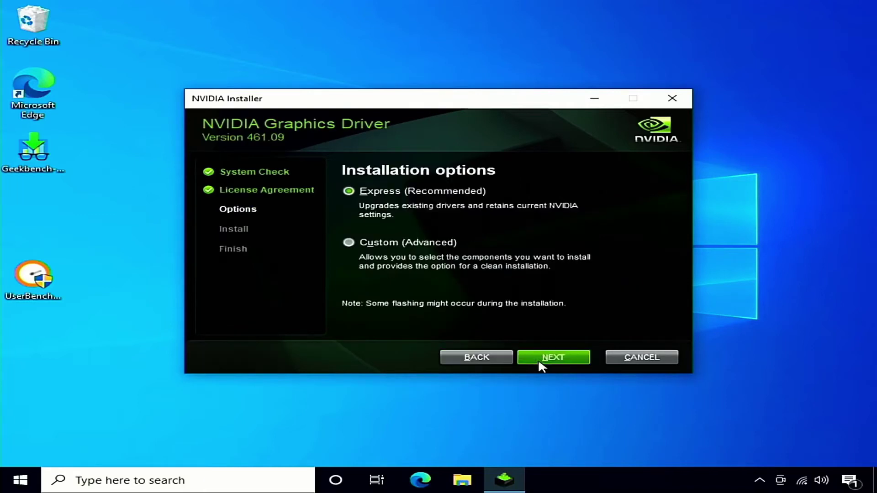
{"action": "left_click", "coordinate": [539, 359]}
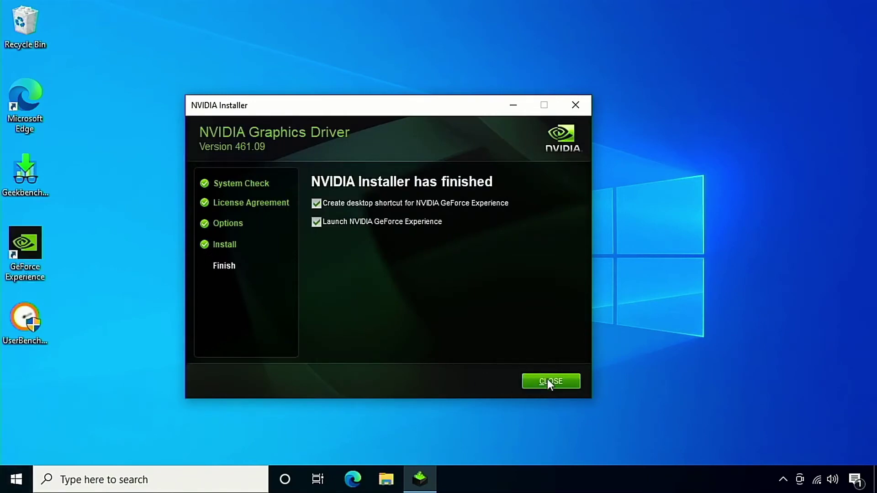
Close the finished installer, launch NVIDIA Control Panel and accept its software license
{"action": "left_click", "coordinate": [556, 383]}
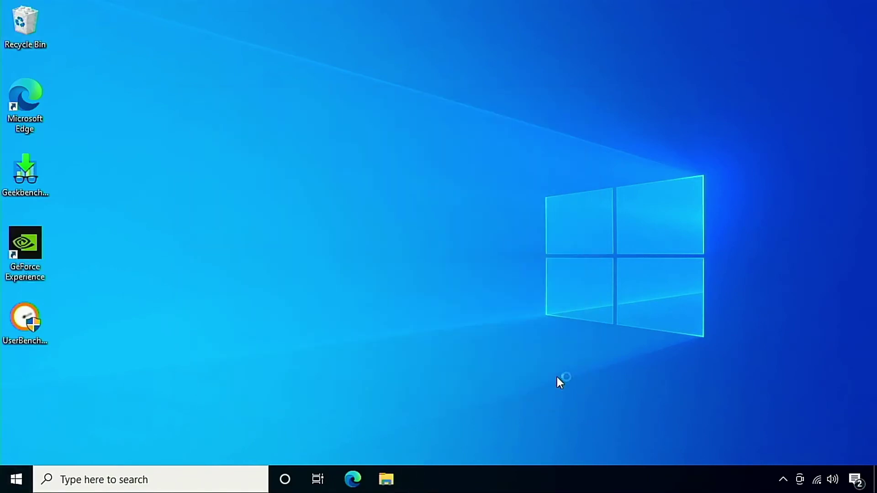
{"action": "left_click", "coordinate": [675, 435]}
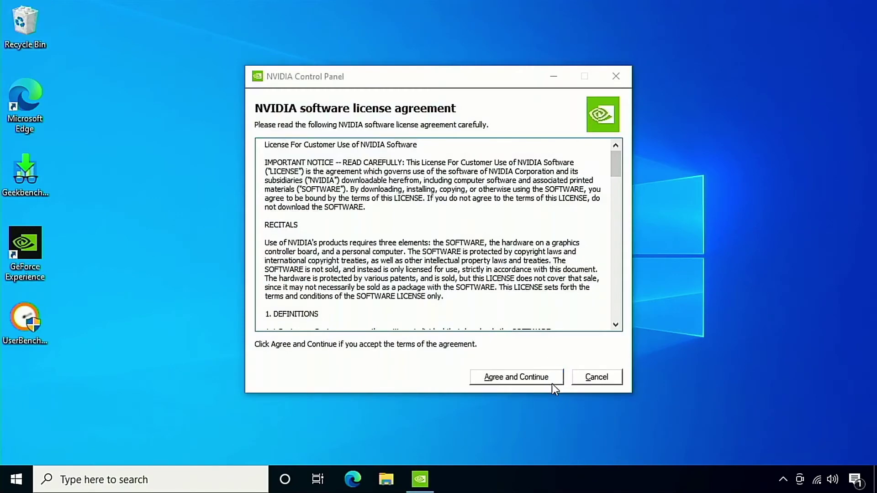
{"action": "left_click", "coordinate": [553, 383]}
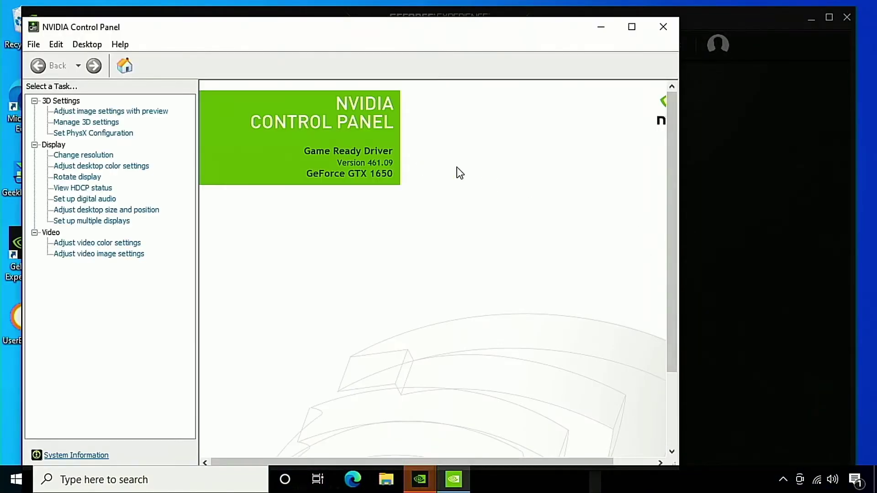
Set the display to 1080p, 1920 × 1080, 60Hz, keep it, and close the panel
{"action": "scroll", "coordinate": [547, 178], "scroll_direction": "down", "scroll_amount": 1}
{"action": "scroll", "coordinate": [566, 179], "scroll_direction": "up", "scroll_amount": 1}
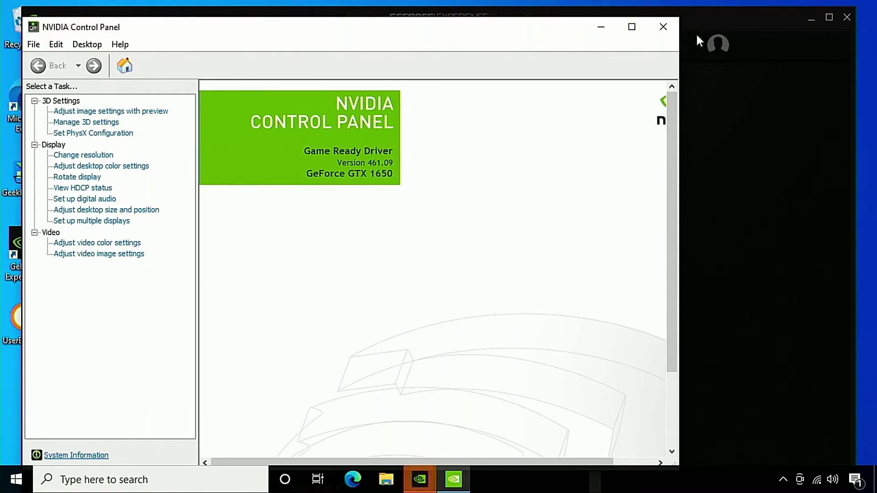
{"action": "left_click", "coordinate": [83, 155]}
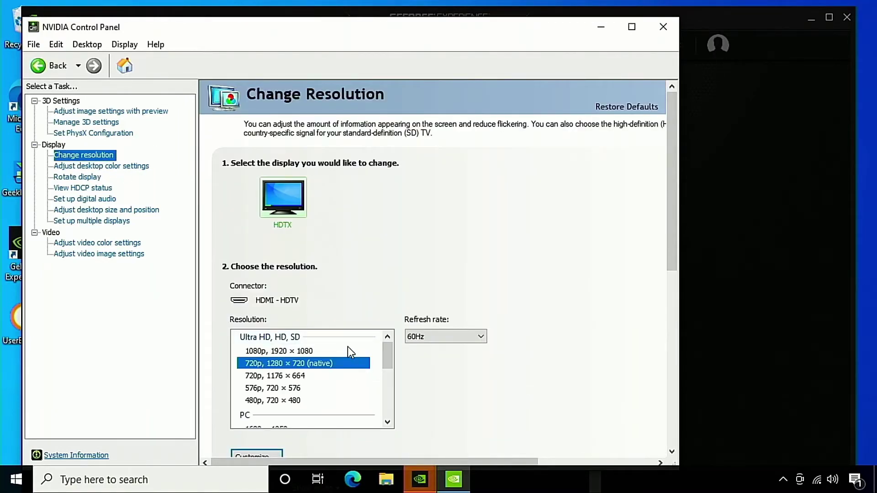
{"action": "left_click", "coordinate": [350, 350]}
{"action": "left_click_drag", "start_coordinate": [671, 229], "coordinate": [674, 278]}
{"action": "mouse_move", "coordinate": [394, 232]}
{"action": "left_mouse_down"}
{"action": "mouse_move", "coordinate": [394, 253]}
{"action": "mouse_move", "coordinate": [409, 234]}
{"action": "left_mouse_up"}
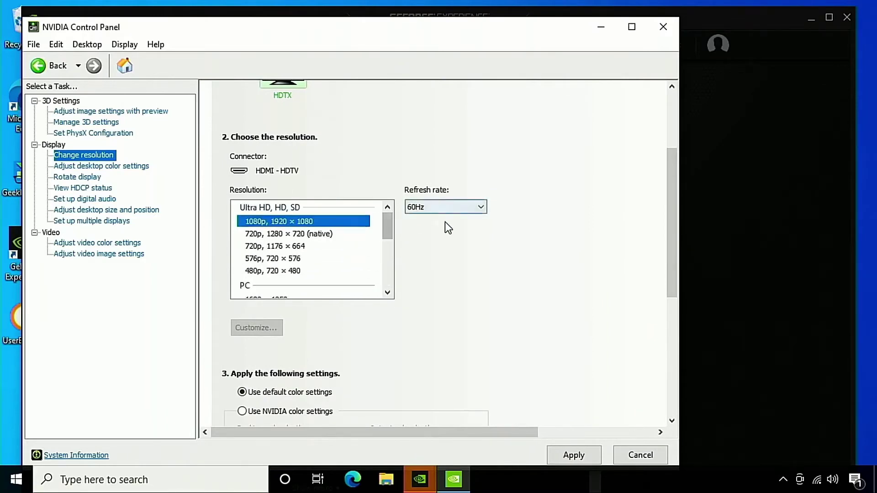
{"action": "left_click", "coordinate": [589, 457]}
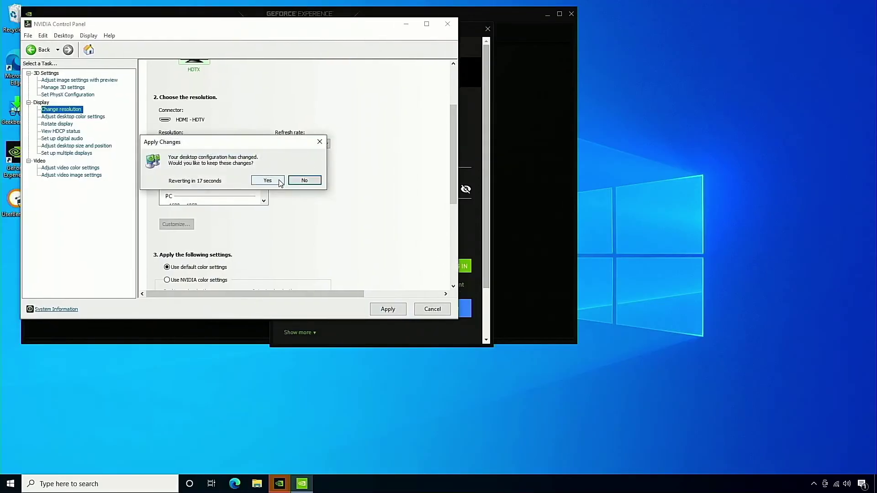
{"action": "left_click", "coordinate": [278, 182]}
{"action": "left_click", "coordinate": [447, 24]}
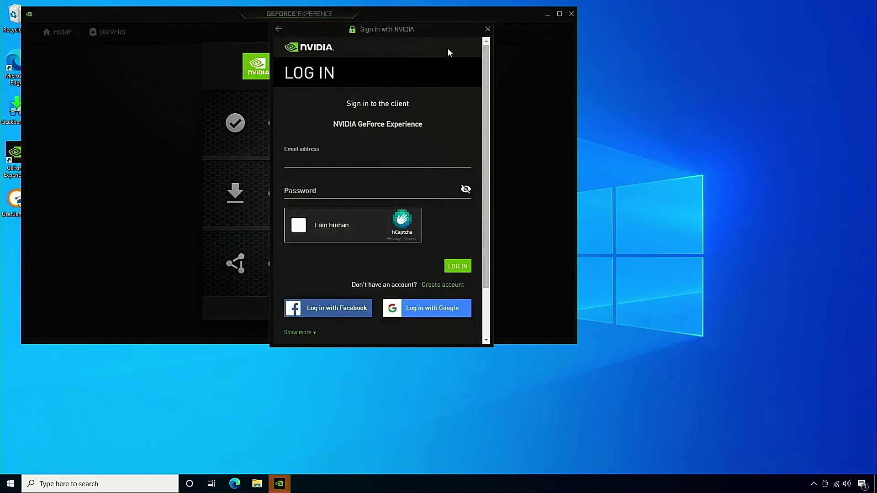
Dismiss the NVIDIA sign-in prompt, close GeForce Experience and restart the PC
{"action": "left_click", "coordinate": [488, 29]}
{"action": "left_click", "coordinate": [570, 14]}
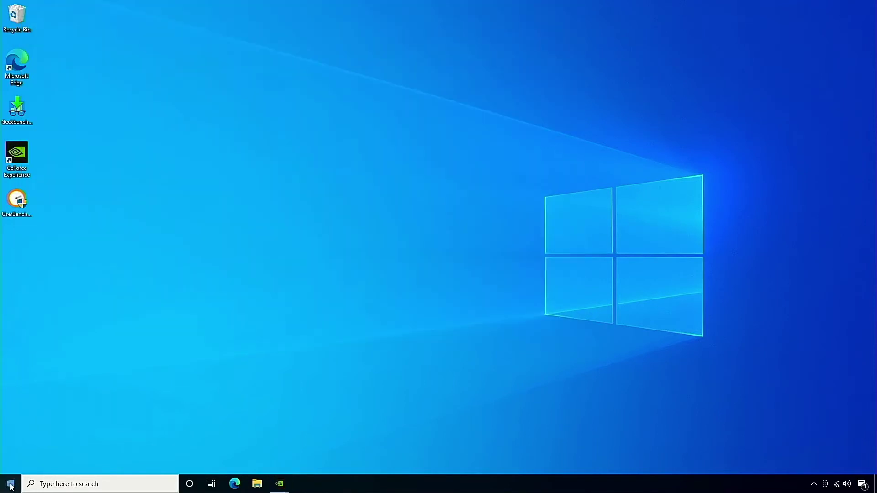
{"action": "right_click", "coordinate": [11, 485]}
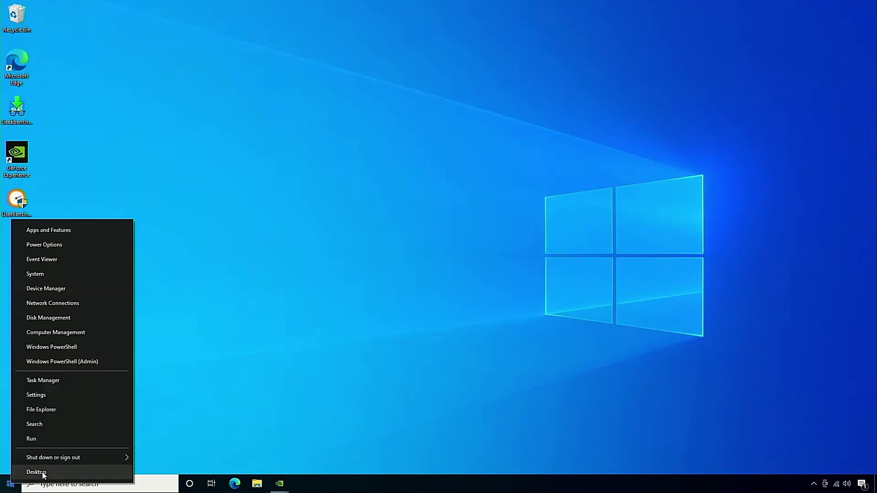
{"action": "mouse_move", "coordinate": [67, 462]}
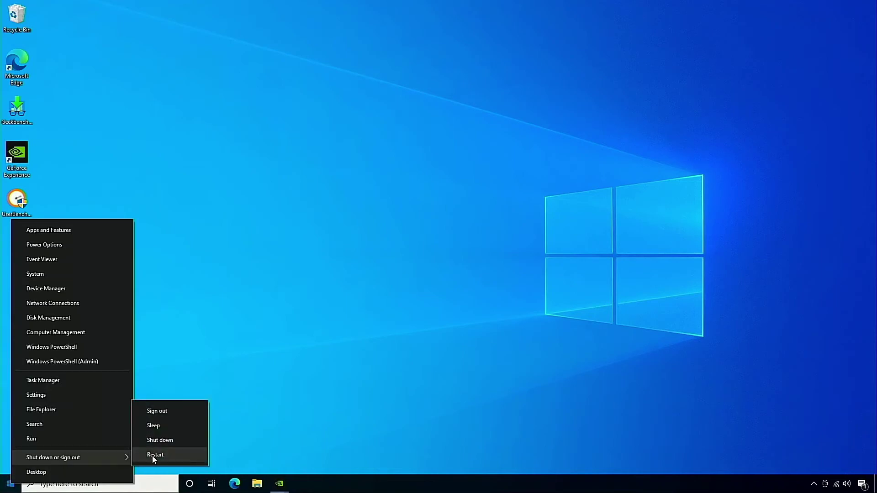
{"action": "left_click", "coordinate": [170, 455]}
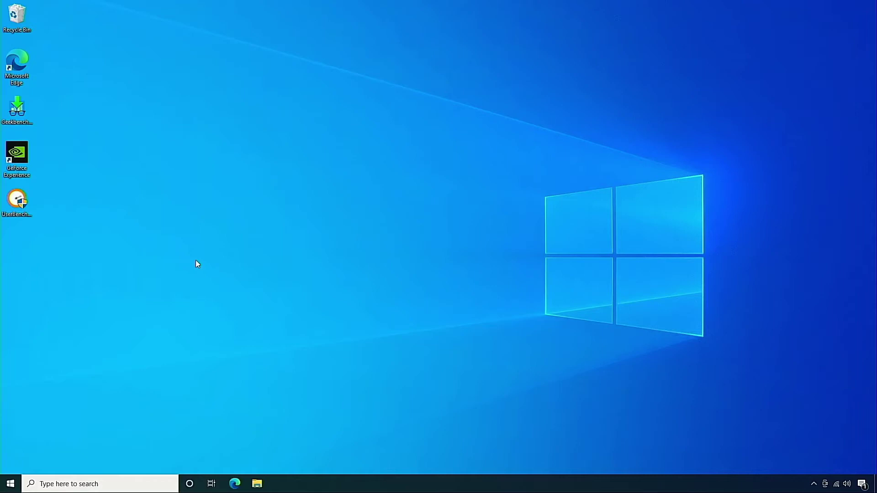
Open Device Manager through search and expand Display adapters to show the graphics card
{"action": "left_click", "coordinate": [51, 485]}
{"action": "type", "text": "device Manager"}
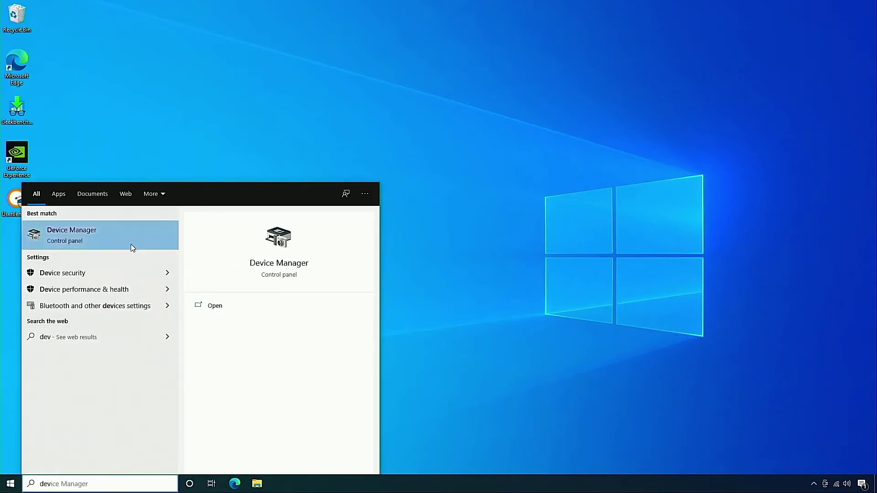
{"action": "left_click", "coordinate": [133, 244]}
{"action": "left_click", "coordinate": [50, 94]}
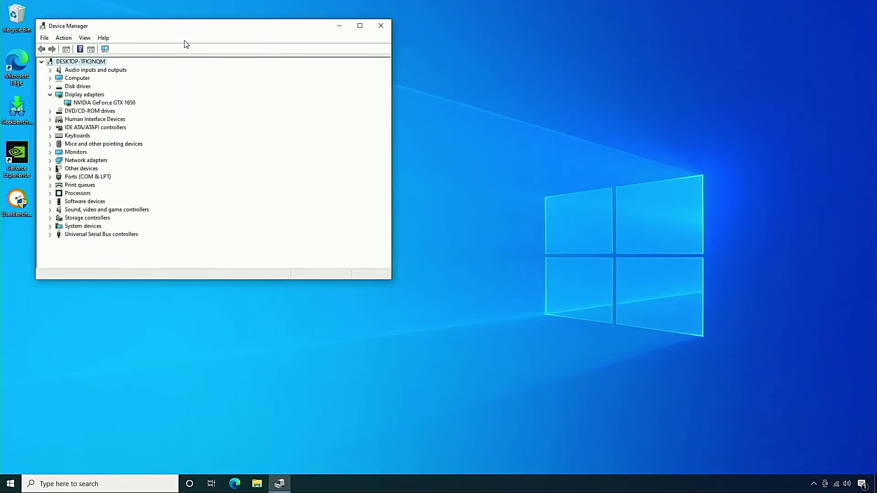
{"action": "left_click_drag", "start_coordinate": [222, 27], "coordinate": [378, 112]}
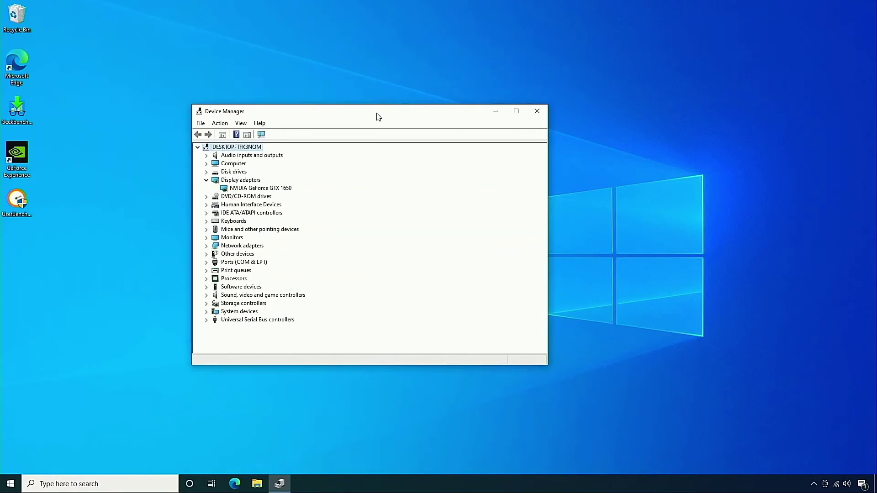
Run an automatic driver update on the NVIDIA GeForce GTX 1650, then close the dialogs
{"action": "left_click", "coordinate": [284, 189]}
{"action": "right_click", "coordinate": [284, 189]}
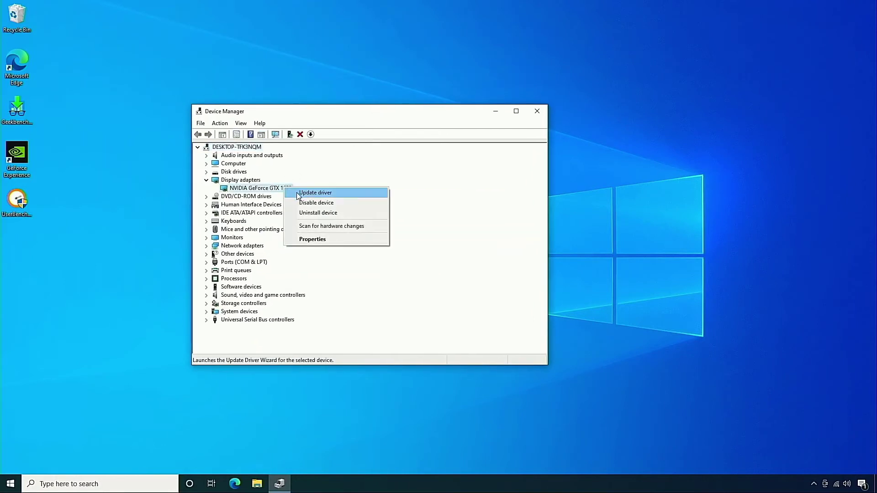
{"action": "left_click", "coordinate": [347, 192]}
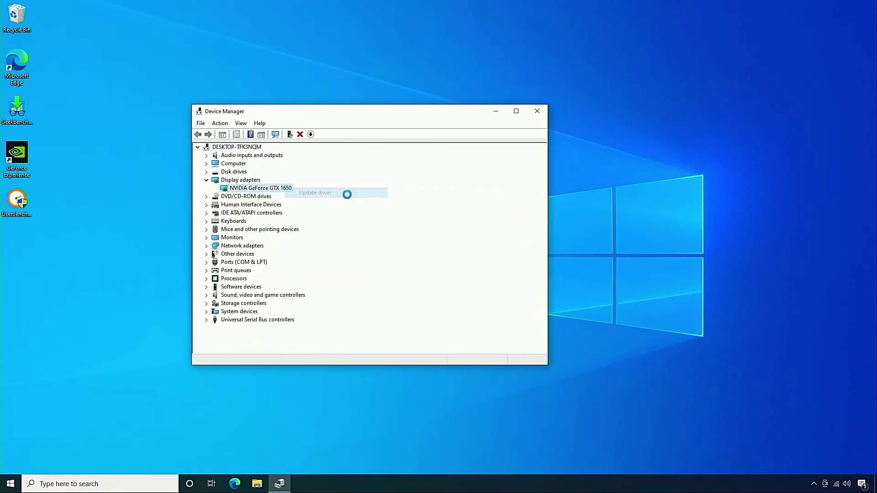
{"action": "left_click", "coordinate": [350, 217]}
{"action": "left_click_drag", "start_coordinate": [360, 160], "coordinate": [528, 165]}
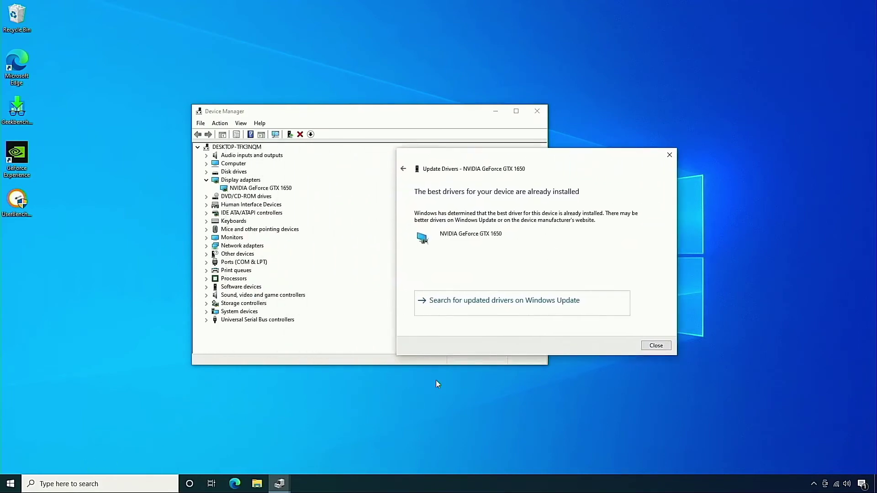
{"action": "left_click", "coordinate": [647, 345]}
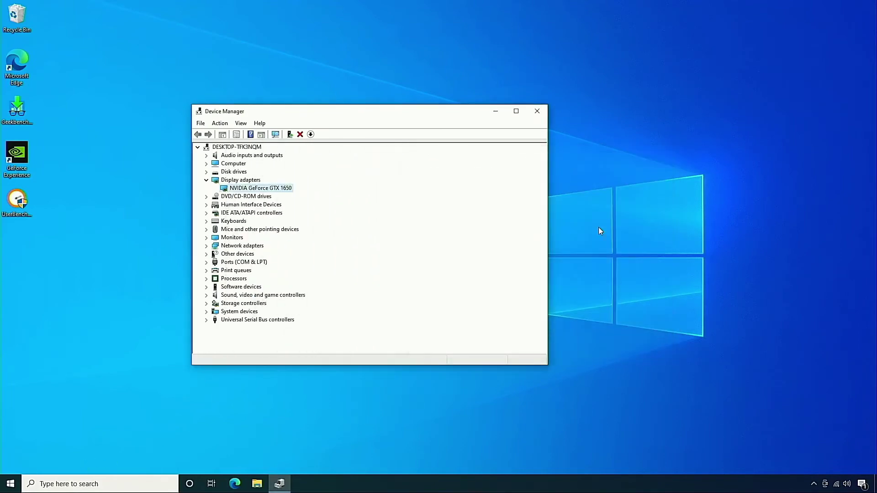
{"action": "left_click", "coordinate": [537, 111]}
Open Control Panel's Uninstall a program list via a 'control panel' search
{"action": "left_click", "coordinate": [68, 483]}
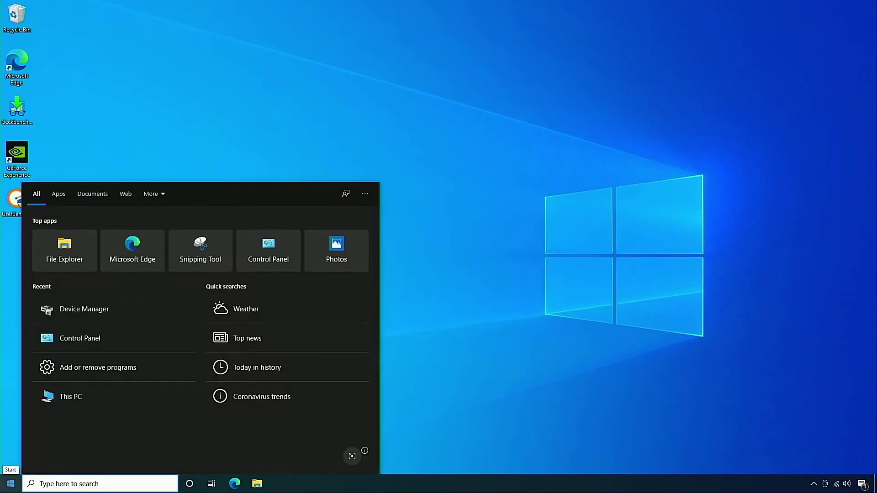
{"action": "type", "text": "control panel"}
{"action": "key", "text": "Return"}
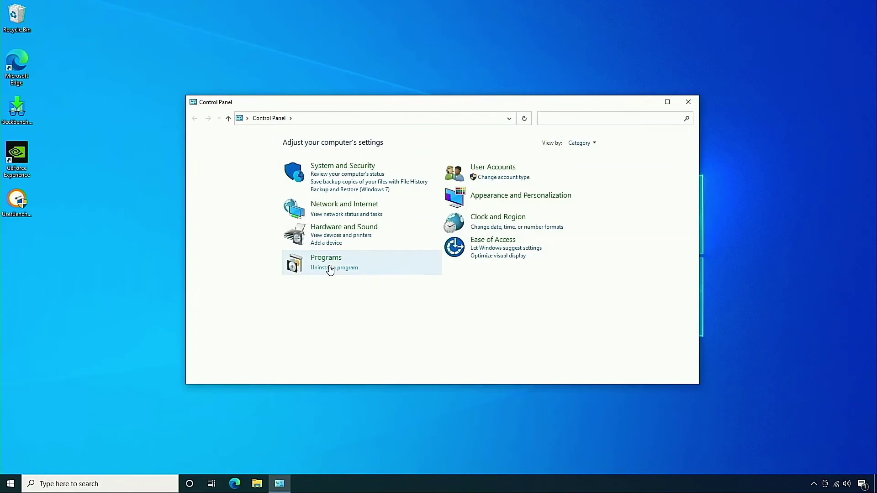
{"action": "left_click", "coordinate": [330, 268]}
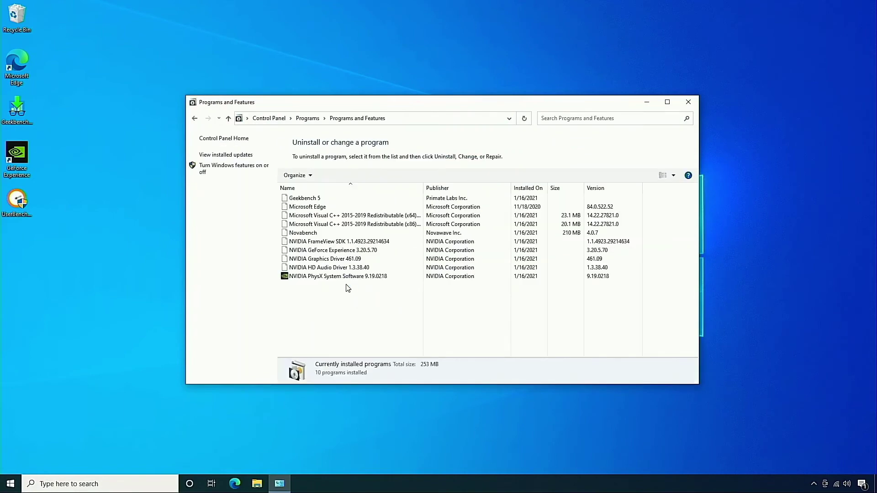
Check versions of NVIDIA FrameView SDK, GeForce Experience, Graphics Driver 461.09, HD Audio Driver and PhysX
{"action": "left_click", "coordinate": [383, 245]}
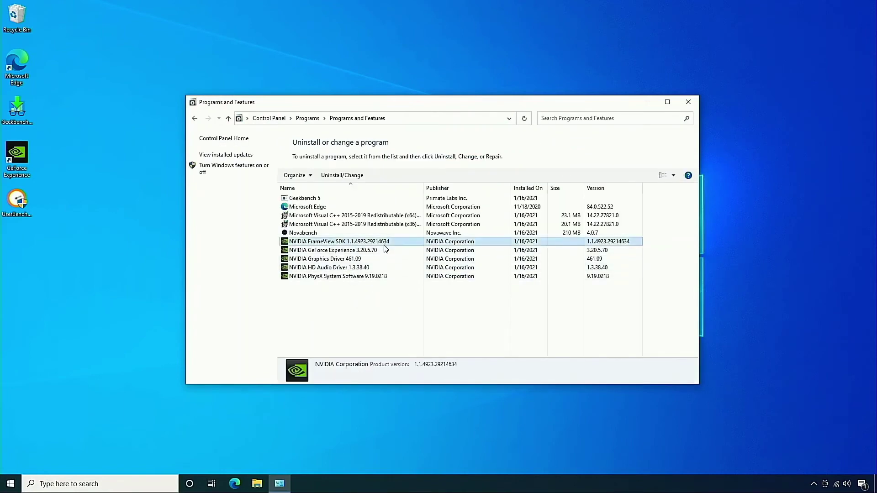
{"action": "left_click", "coordinate": [383, 251]}
{"action": "left_click", "coordinate": [380, 259]}
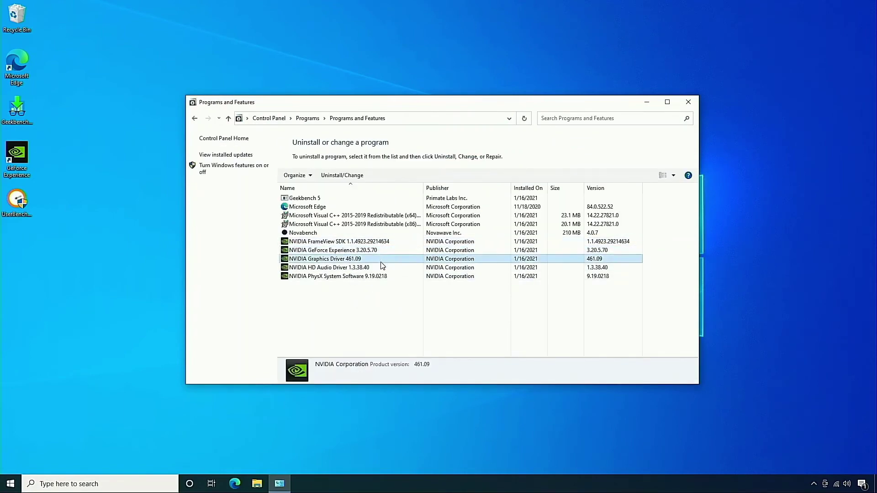
{"action": "left_click", "coordinate": [380, 268]}
{"action": "left_click", "coordinate": [384, 276]}
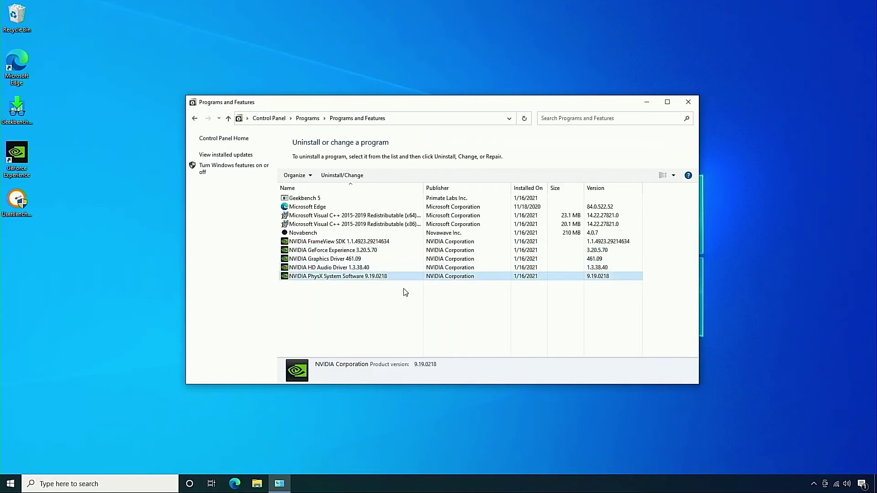